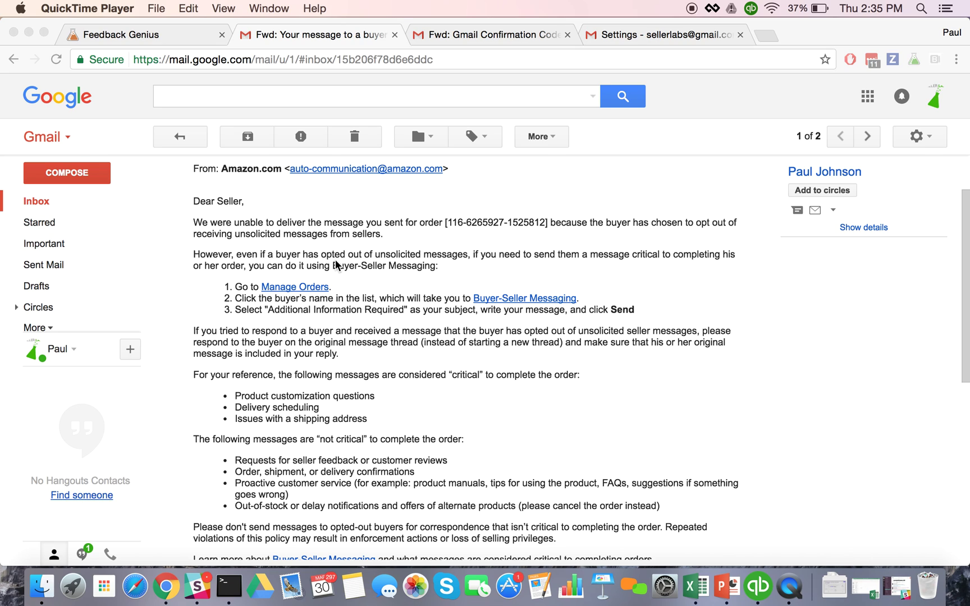
Copy the email-forwarding blacklist address from the Feedback Genius Blacklist help notes
left_click(153, 34)
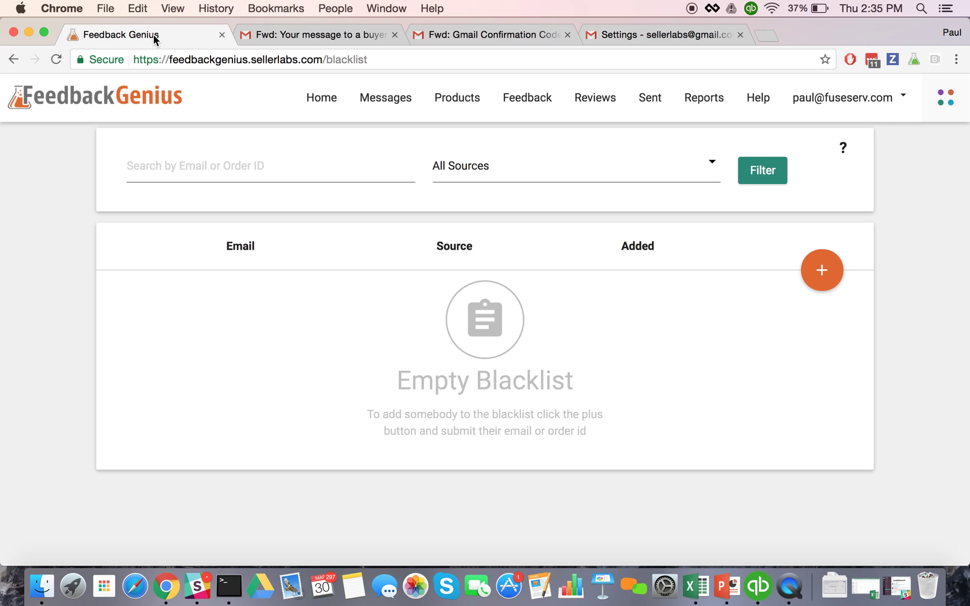
left_click(845, 100)
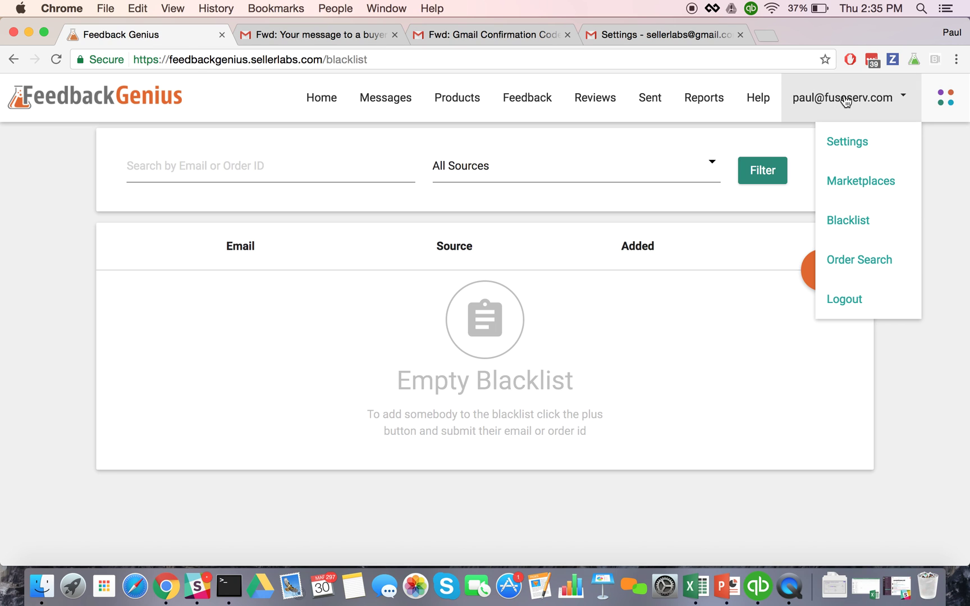
left_click(835, 220)
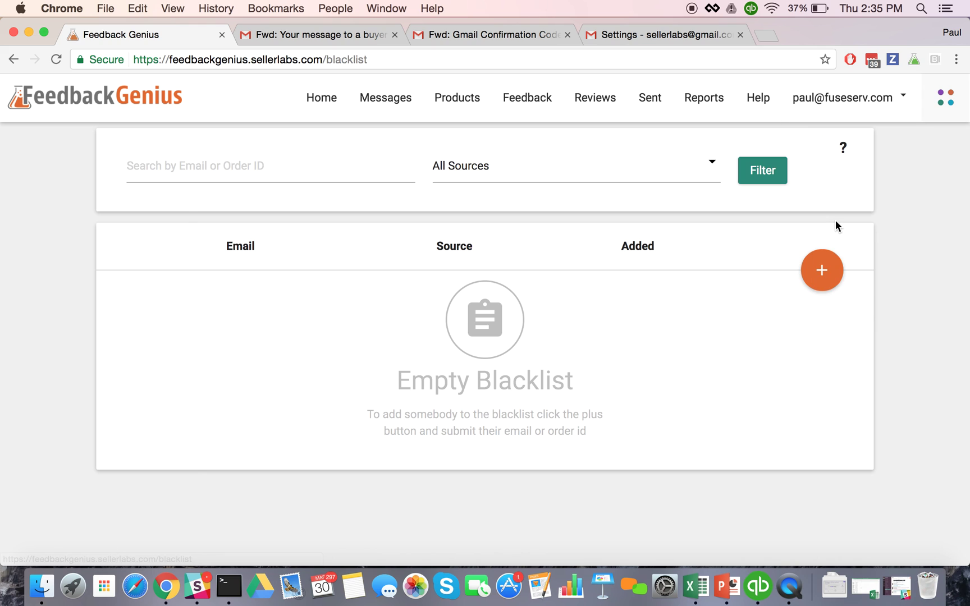
left_click(844, 148)
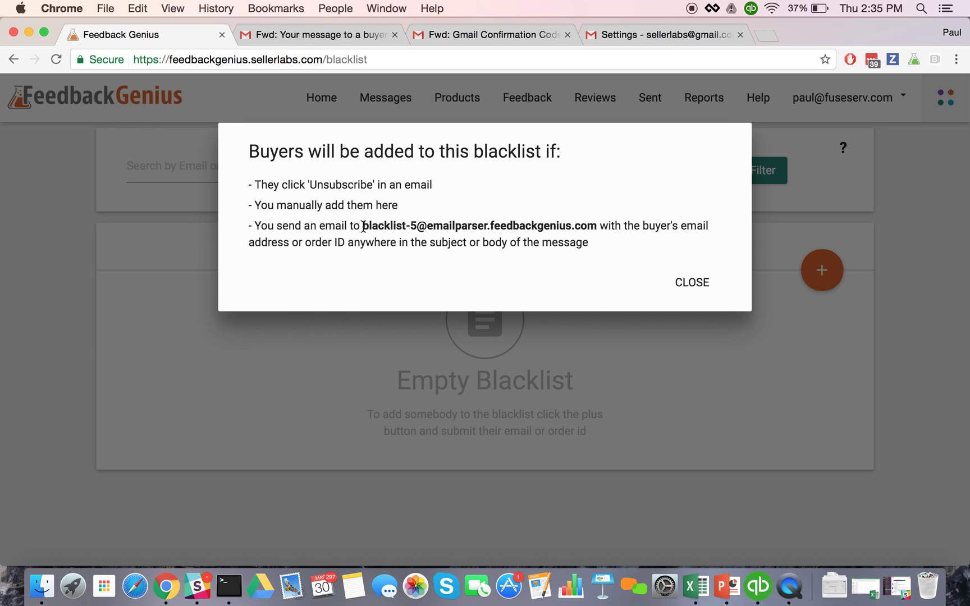
left_click_drag(363, 226, 597, 231)
key("super+c")
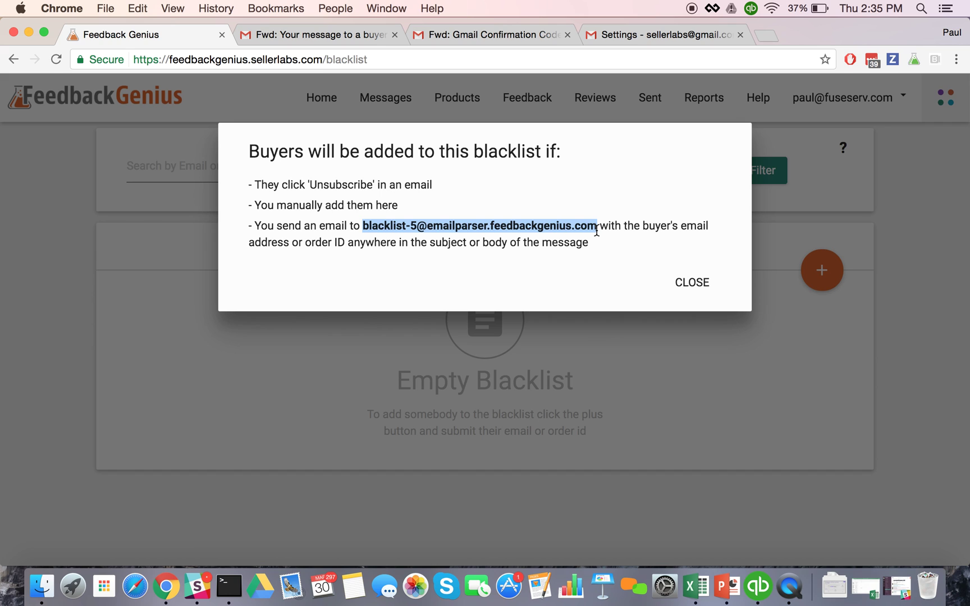
left_click(690, 284)
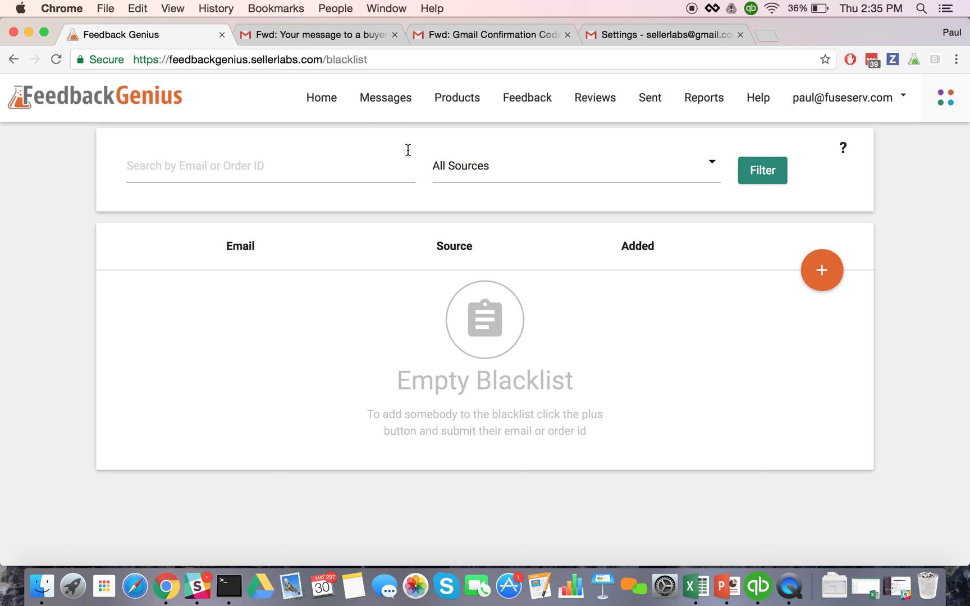
Paste the blacklist address into Gmail's Add a forwarding address dialog, then cancel it
left_click(338, 37)
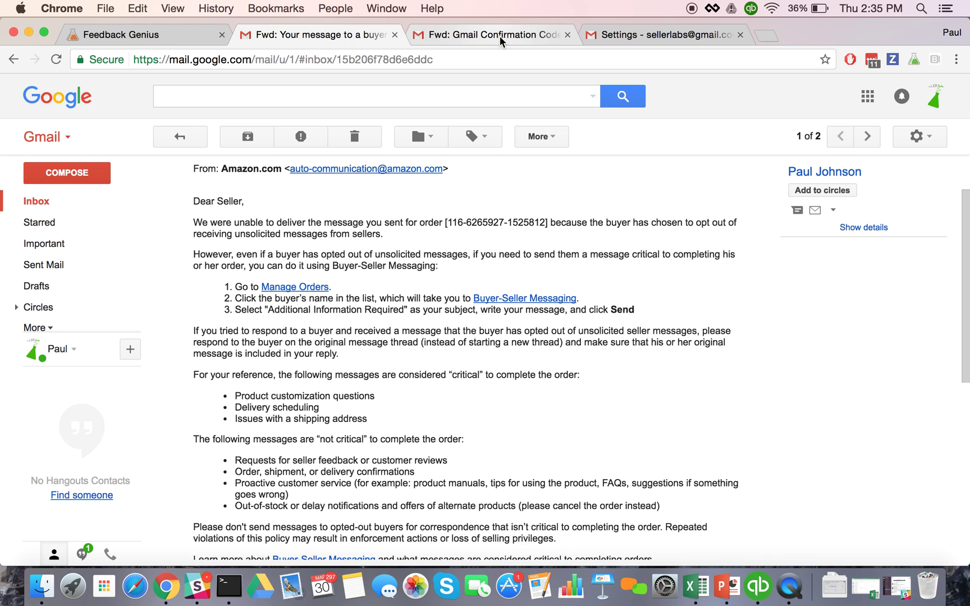
left_click(619, 34)
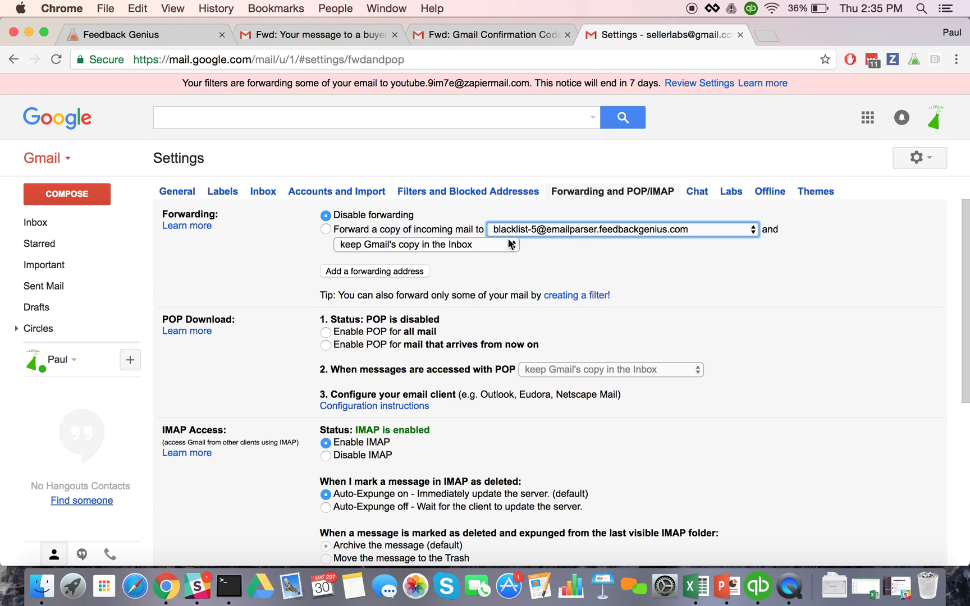
left_click(373, 272)
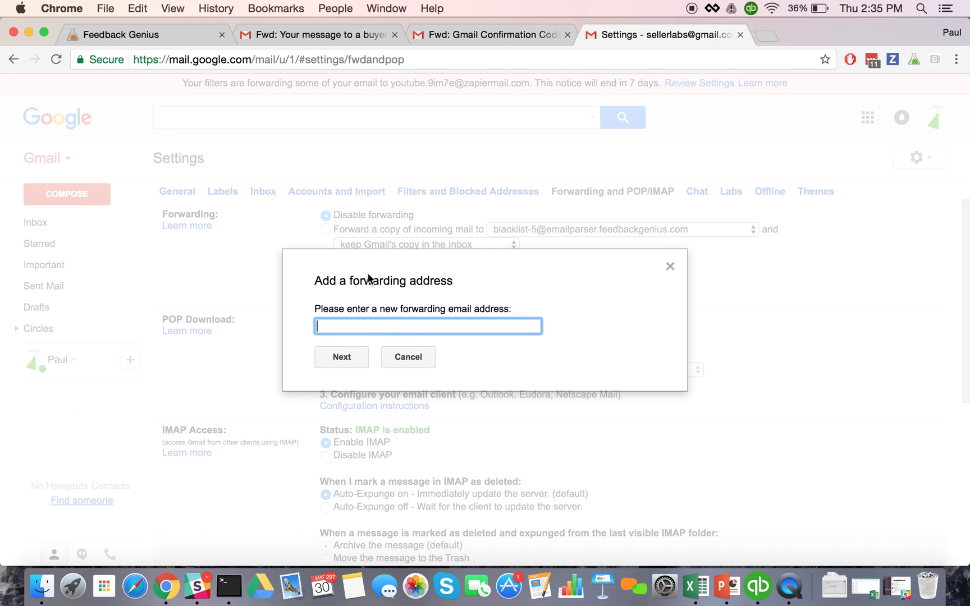
key("super+v")
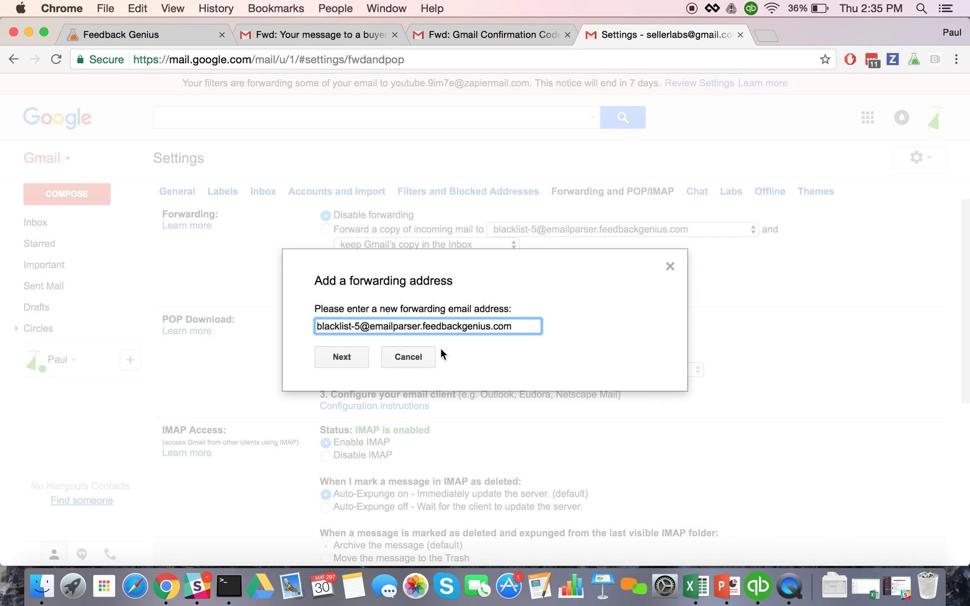
left_click(670, 266)
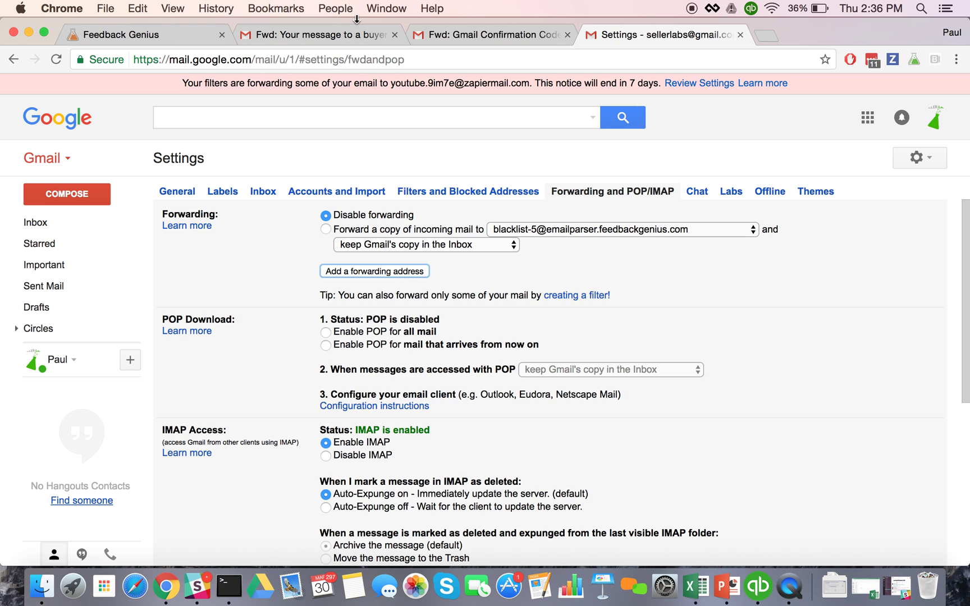
Select the code in the forwarding confirmation email, then go to the Filters settings
left_click(340, 40)
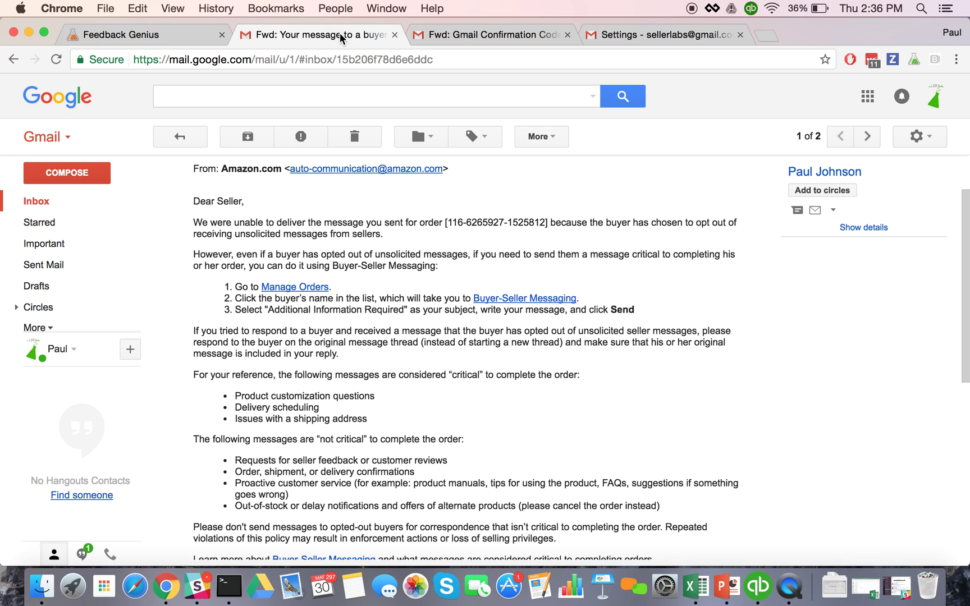
left_click(419, 40)
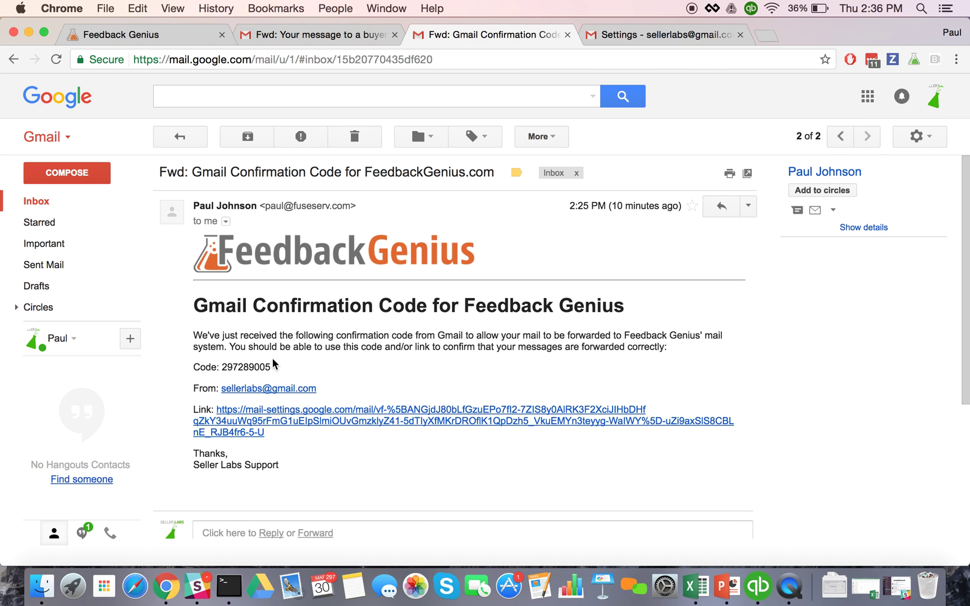
left_click_drag(221, 368, 273, 367)
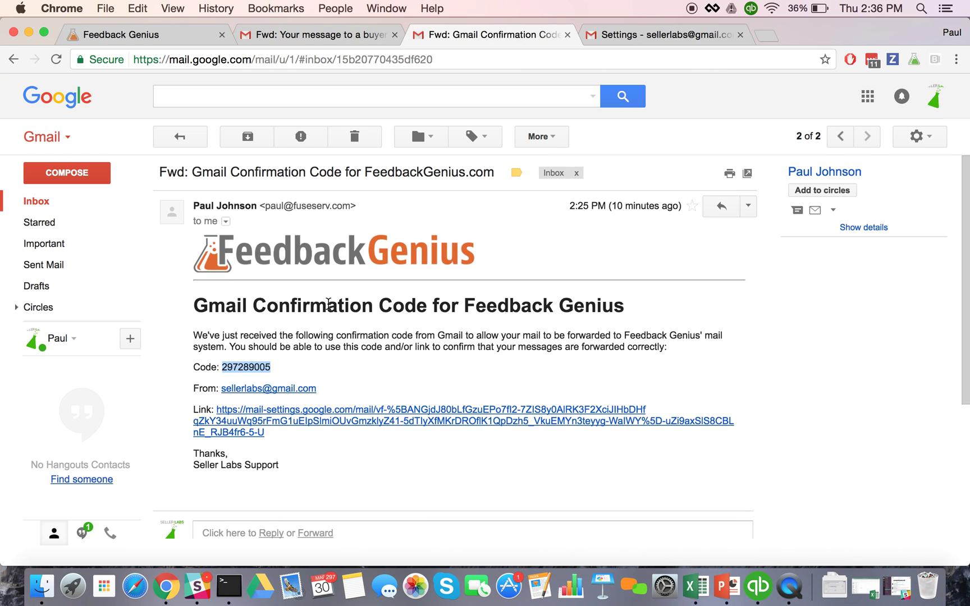
left_click(603, 41)
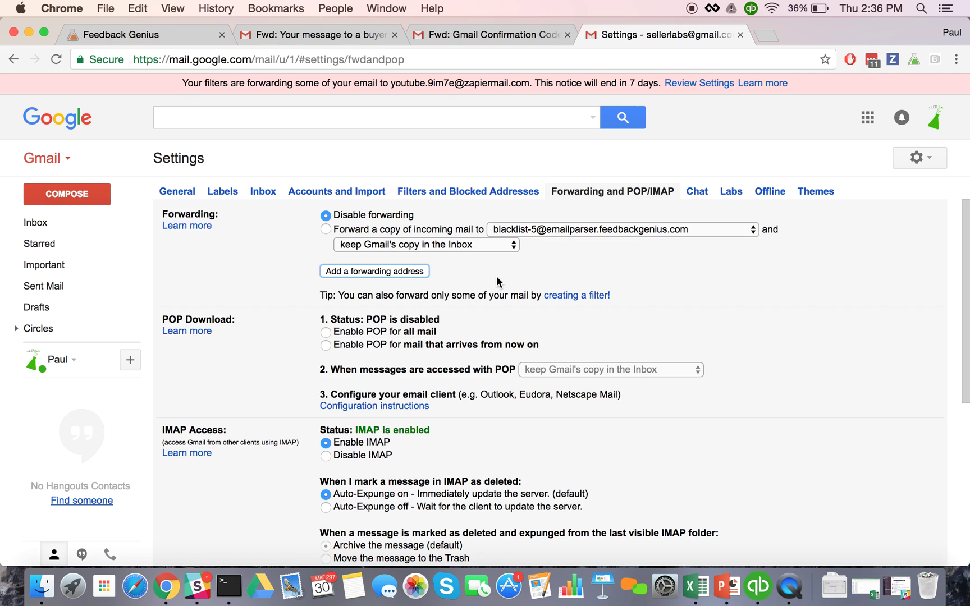
left_click(443, 193)
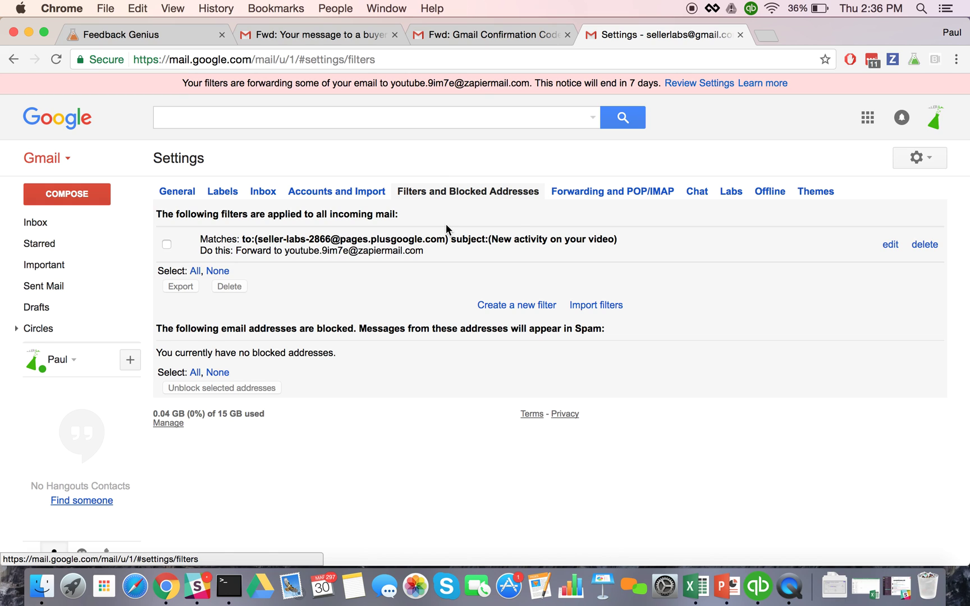
left_click(519, 304)
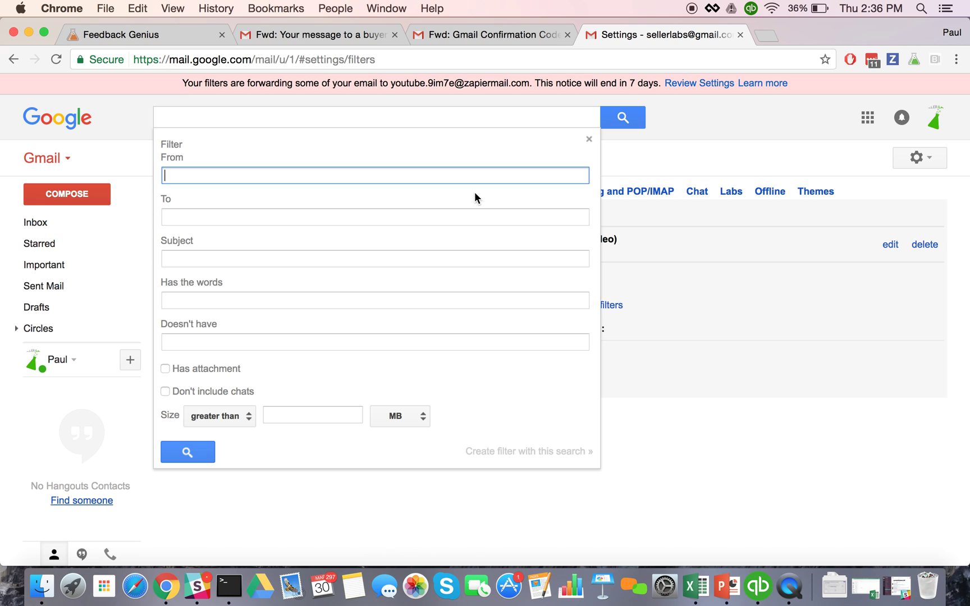
left_click(314, 34)
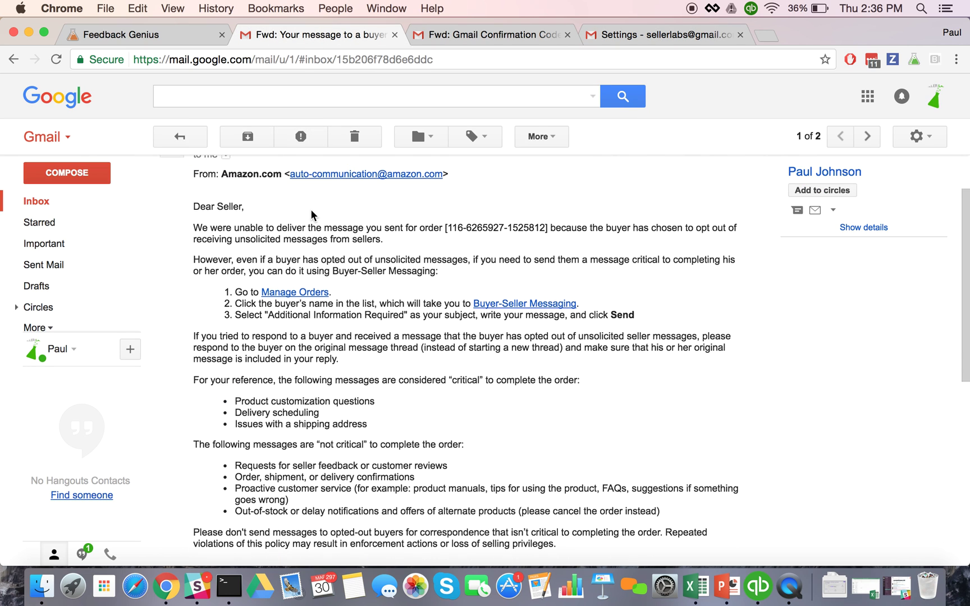
scroll(309, 208, "up", 2)
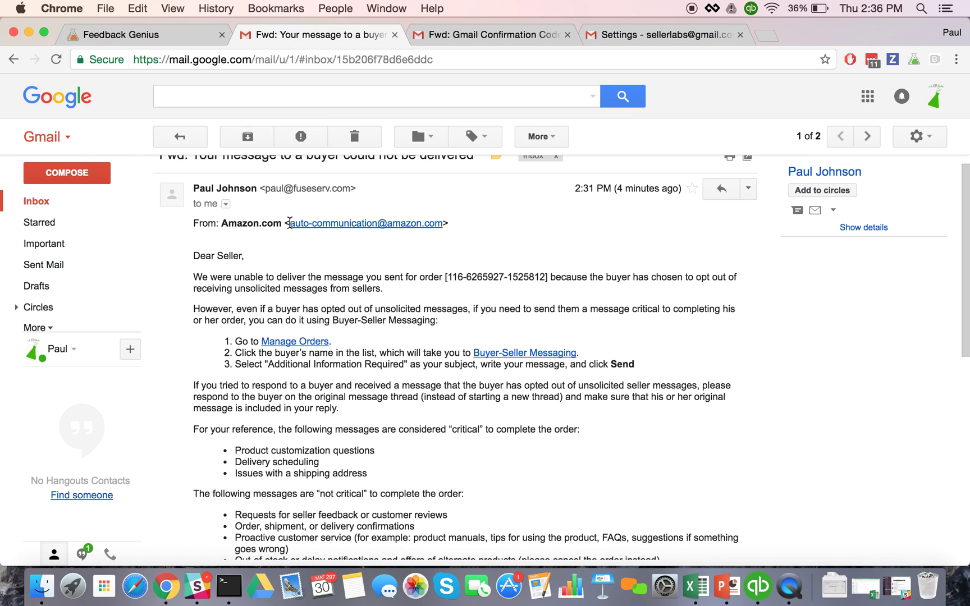
left_click_drag(290, 223, 441, 227)
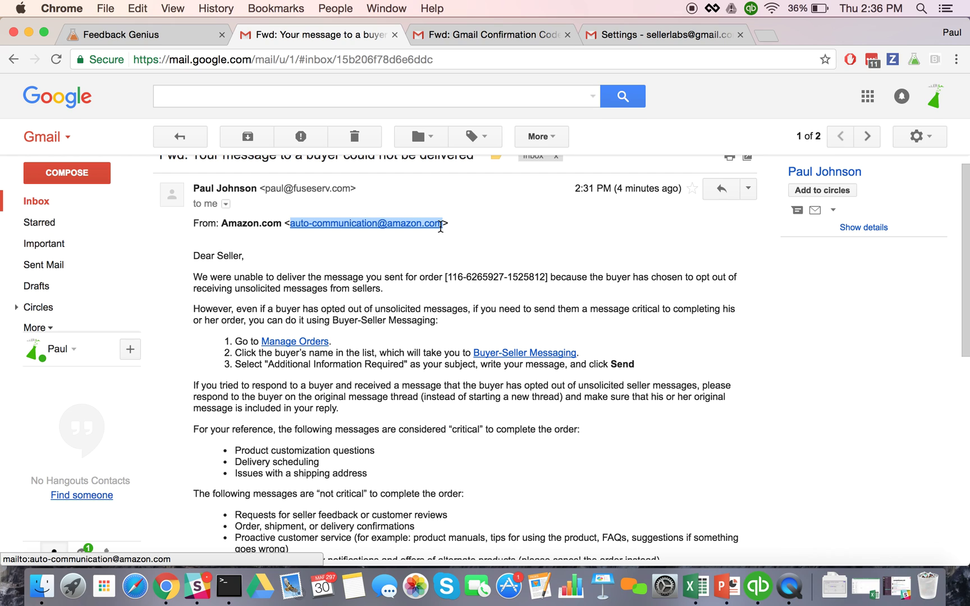
left_click(486, 35)
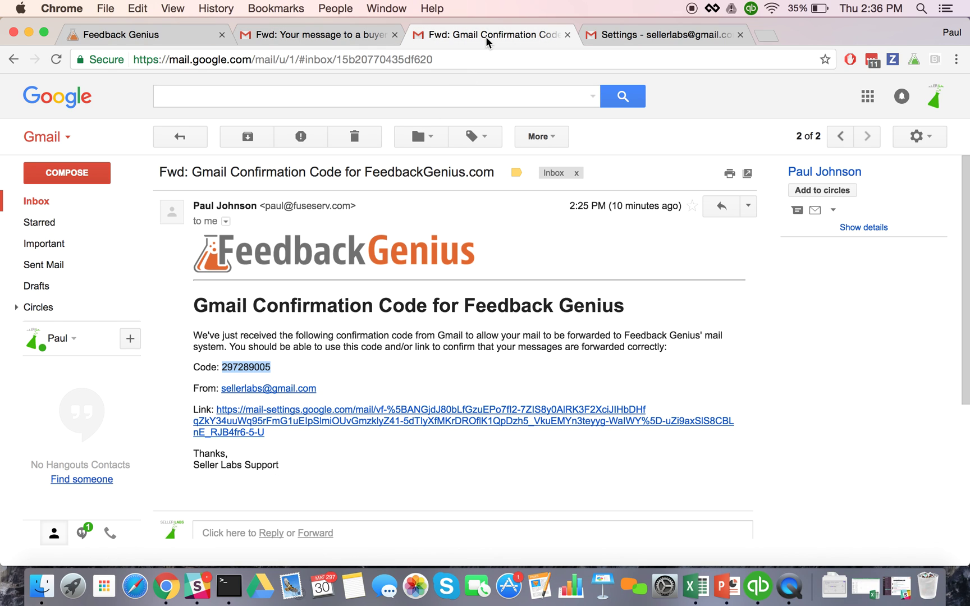
left_click(621, 36)
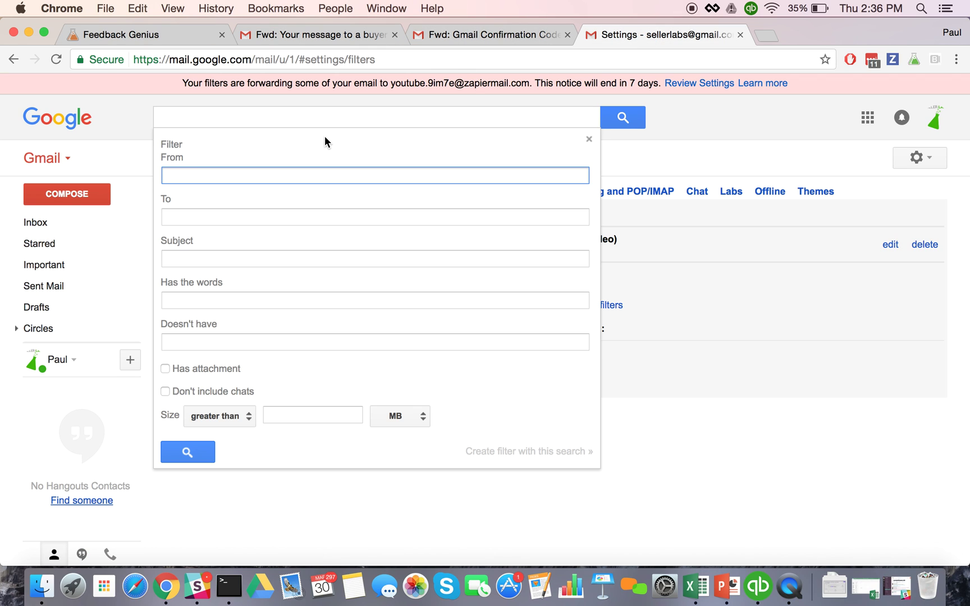
key("super+v")
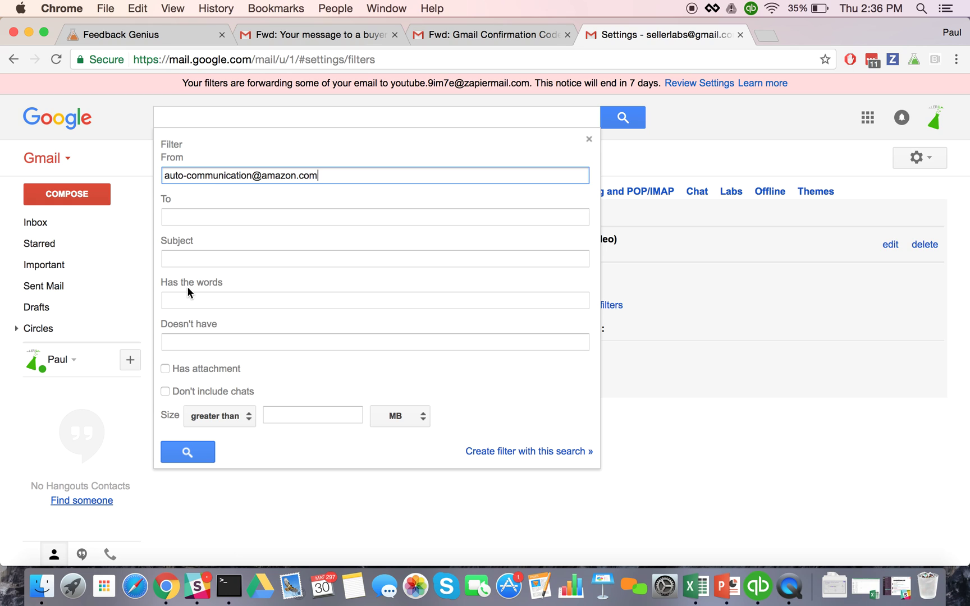
Fill Has the words with 'buyer has opted out of unsolicited messages' from the bounce email
left_click(185, 298)
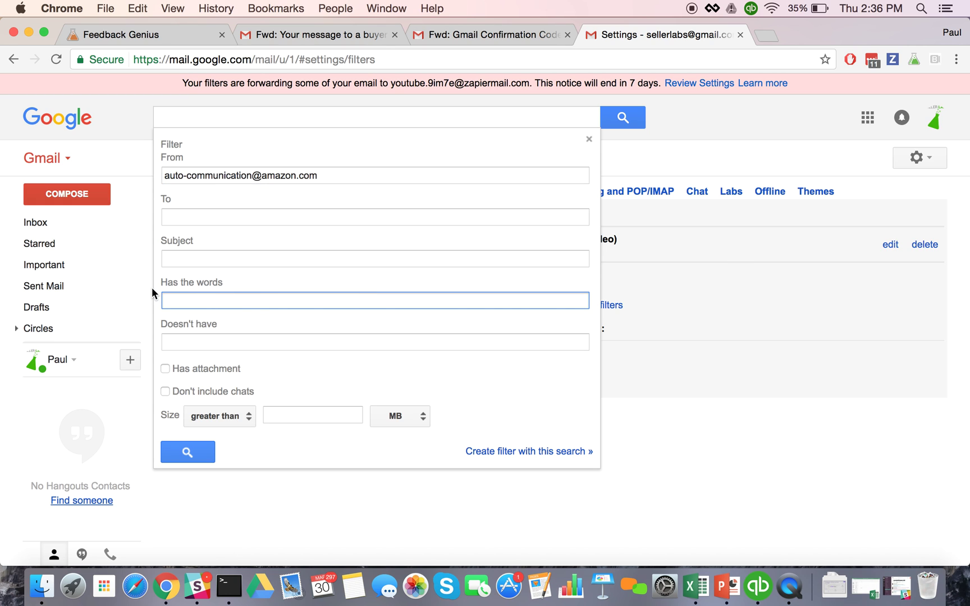
left_click(356, 37)
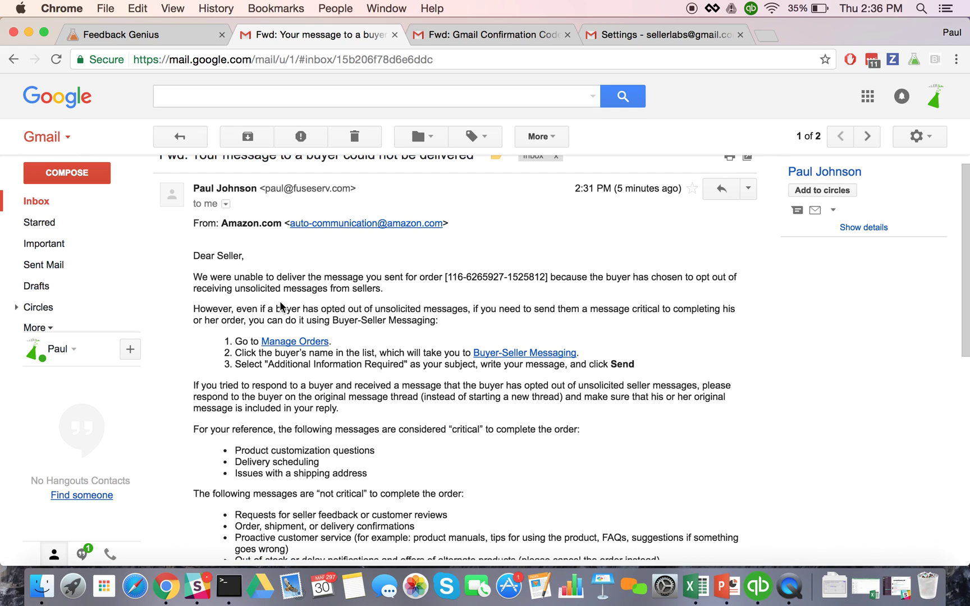
left_click_drag(276, 308, 468, 305)
key("super+c")
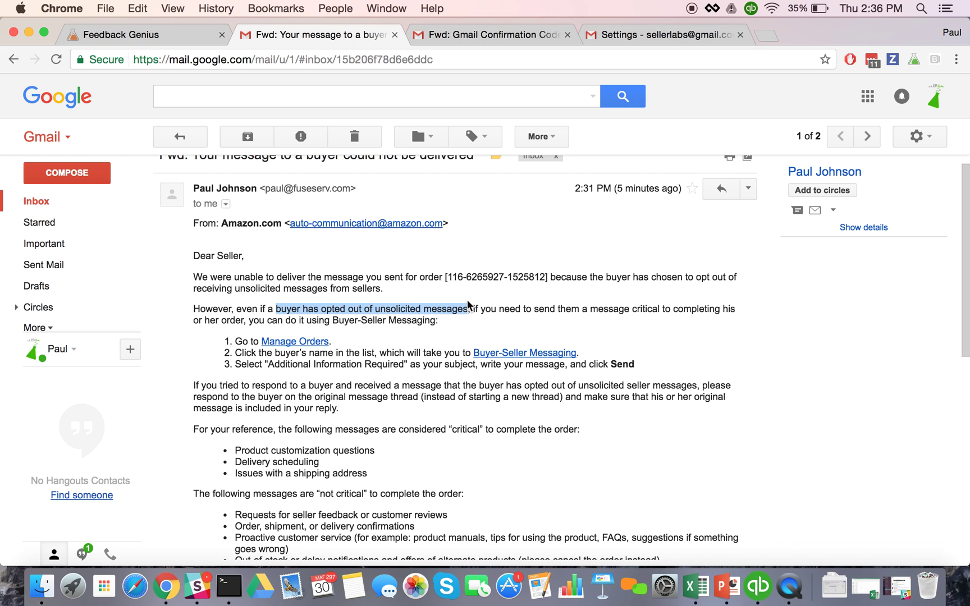
left_click(479, 35)
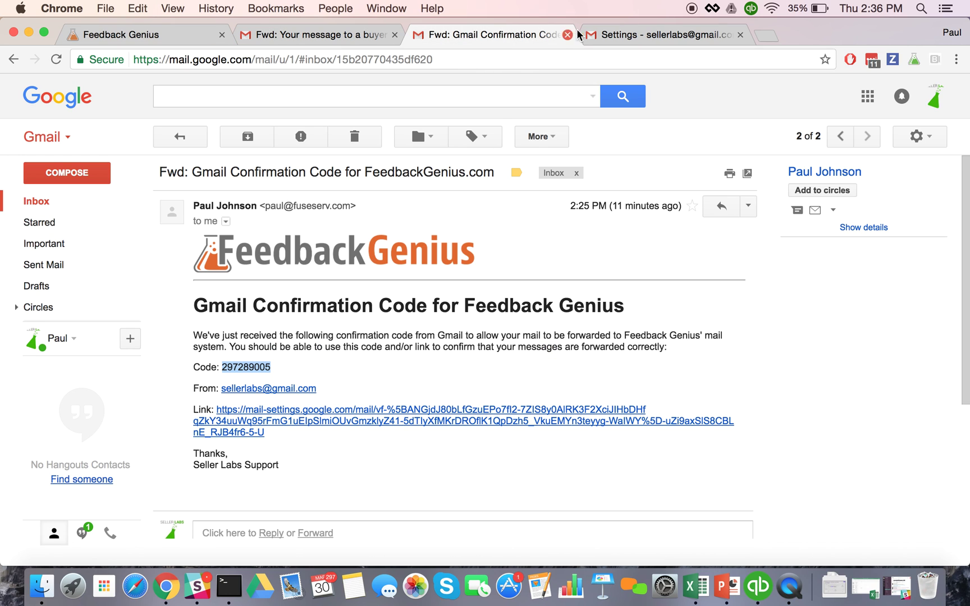
left_click(612, 35)
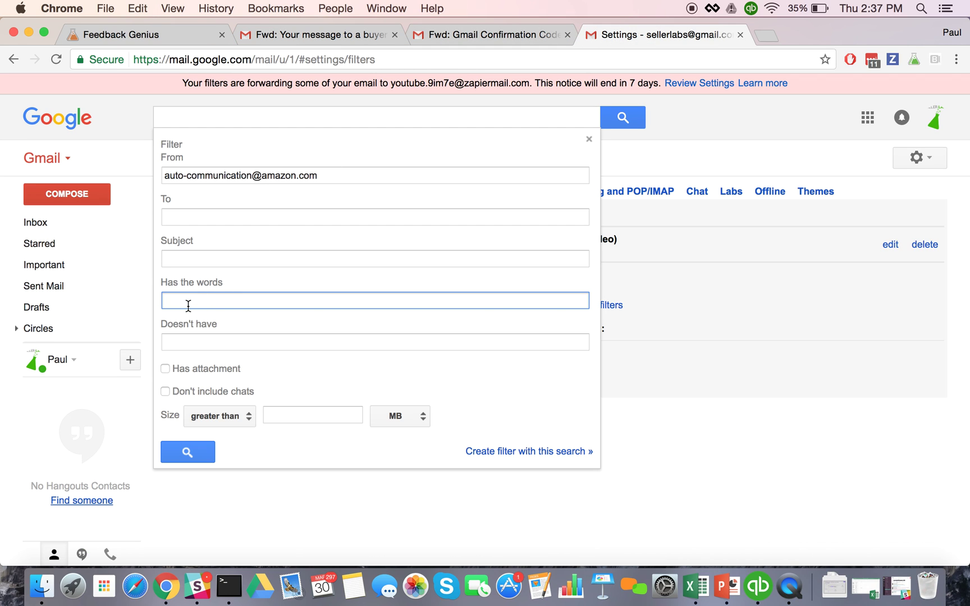
key("super+v")
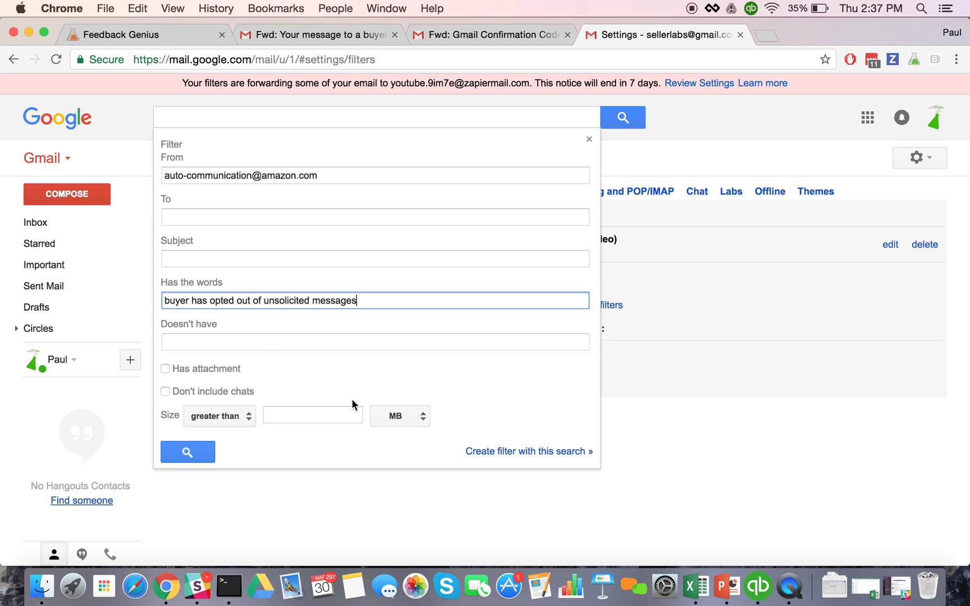
Make the filter forward matches to the Feedback Genius blacklist address and create it
left_click(503, 453)
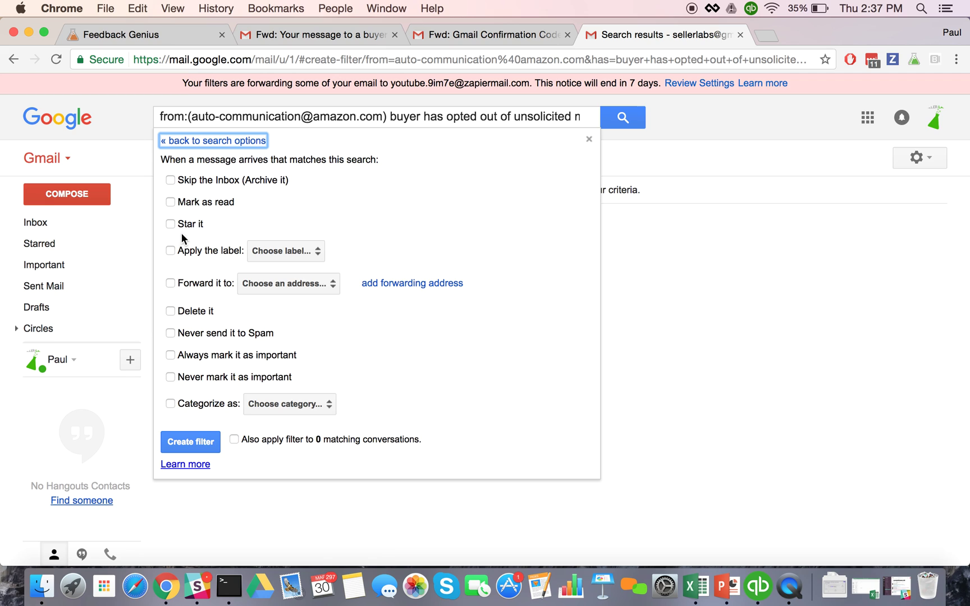
left_click(174, 284)
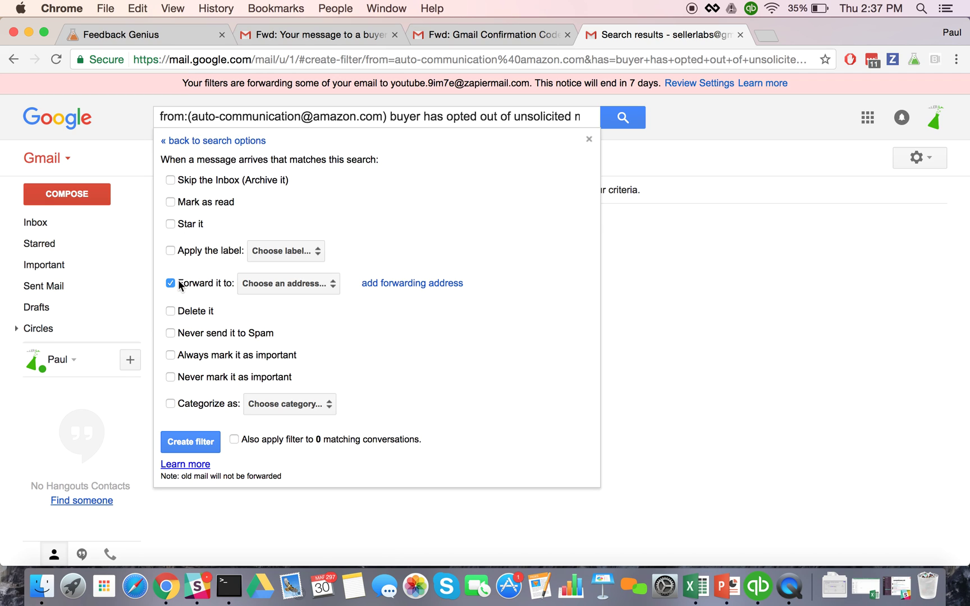
left_click(257, 284)
left_click(281, 289)
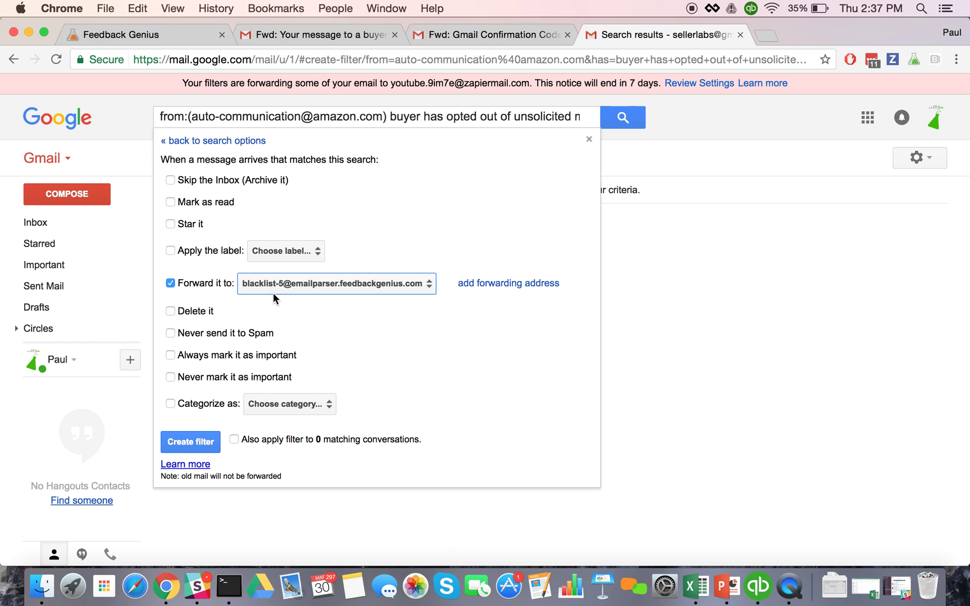
left_click(185, 442)
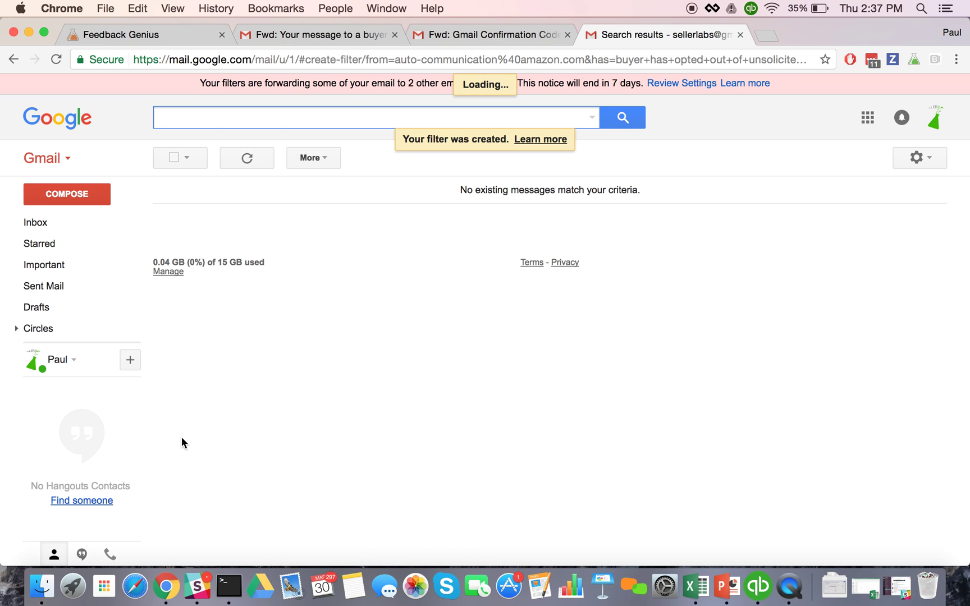